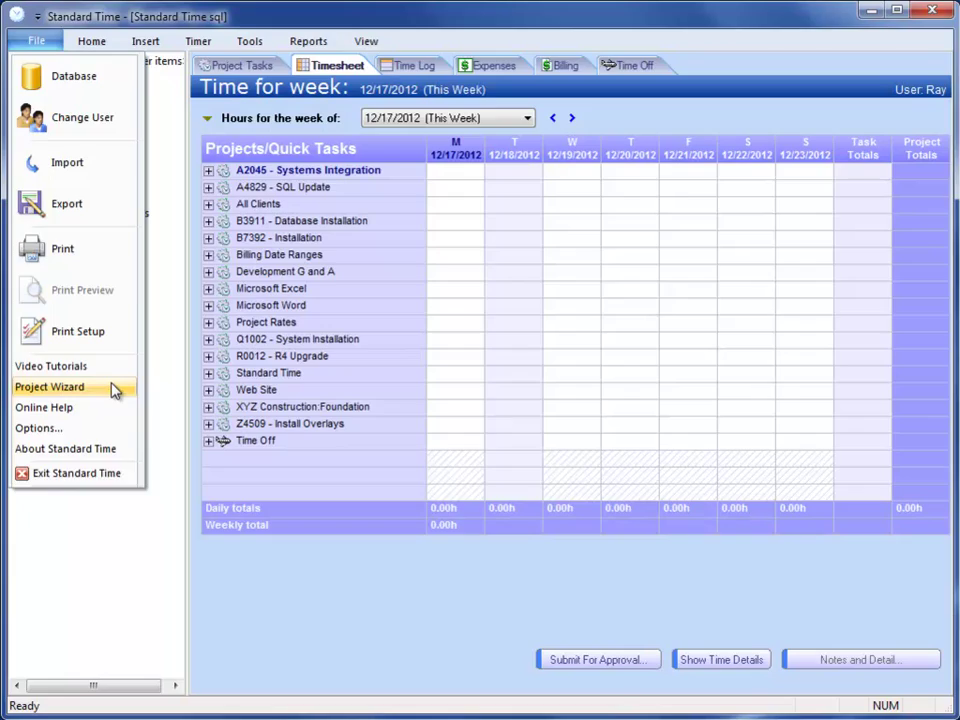
- Start the Project Wizard and enter Aster Mfg. as the name of the new project
click(112, 386)
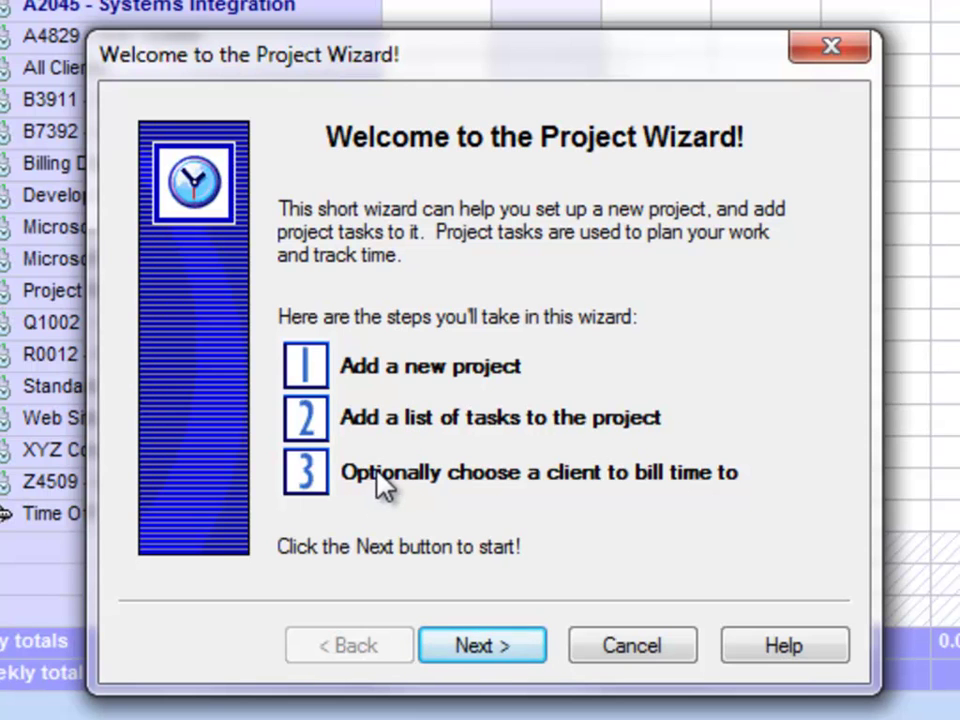
click(500, 645)
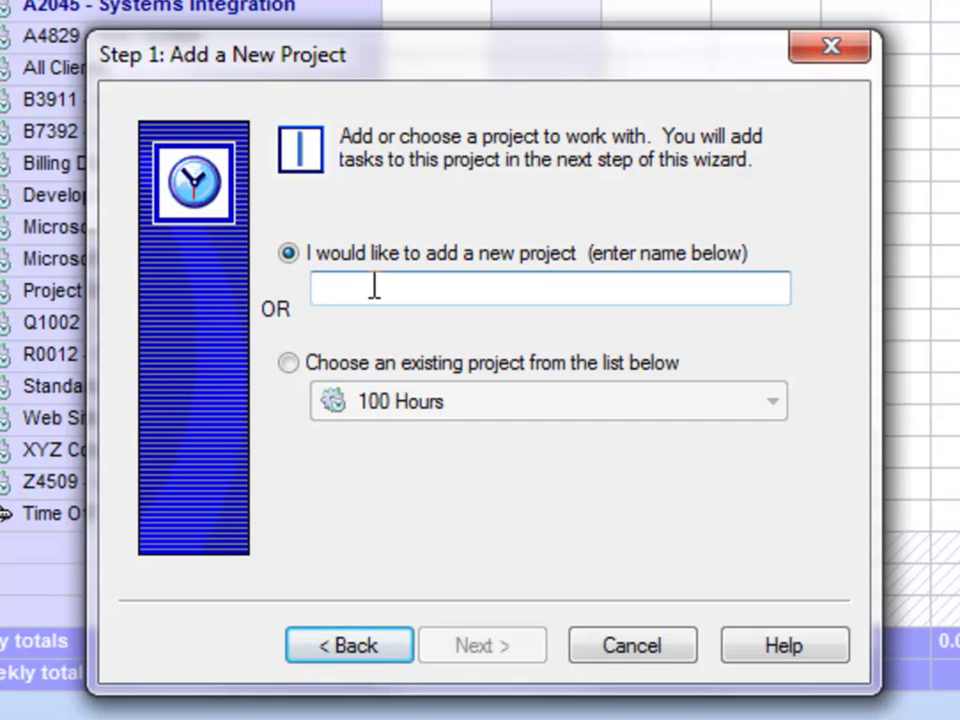
text(Aster )
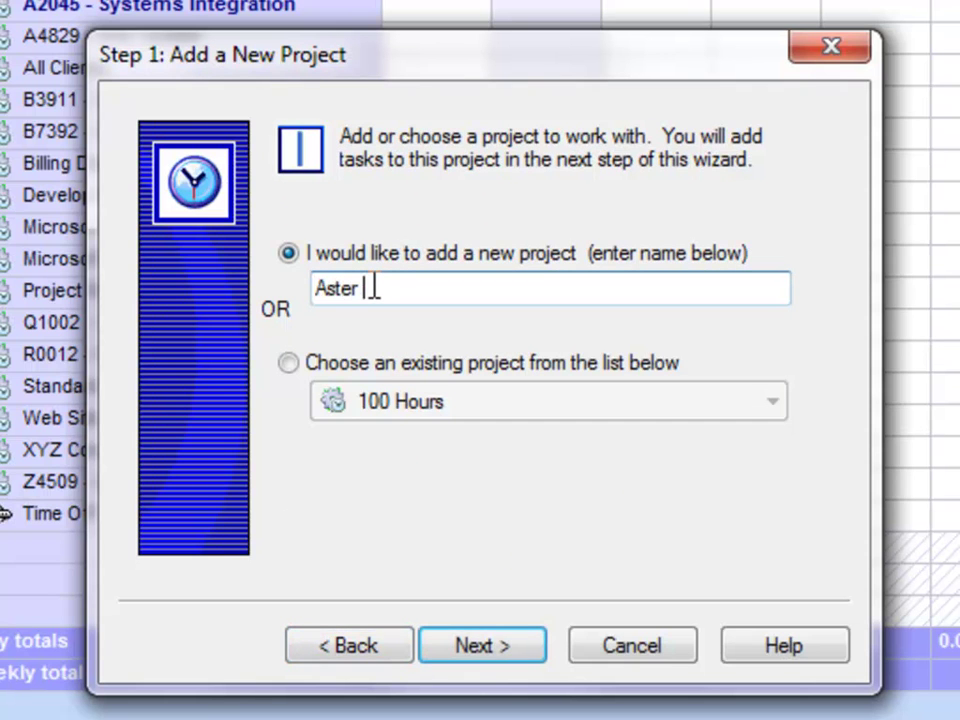
text(Mfg.)
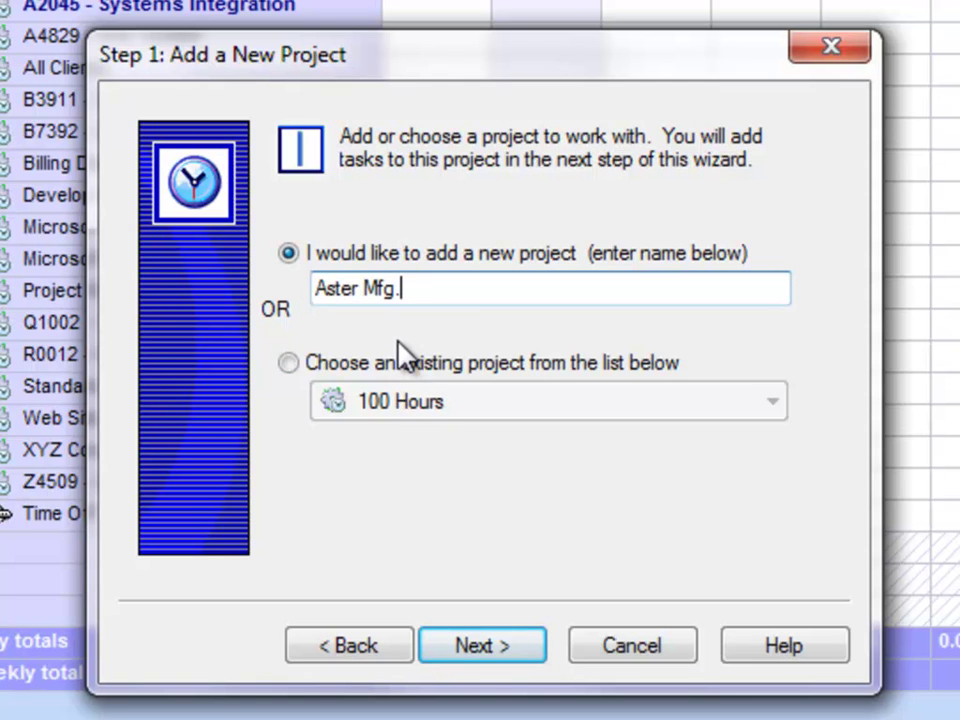
- Look at the existing projects the wizard offers and return to the option for adding a new project
click(287, 364)
click(773, 402)
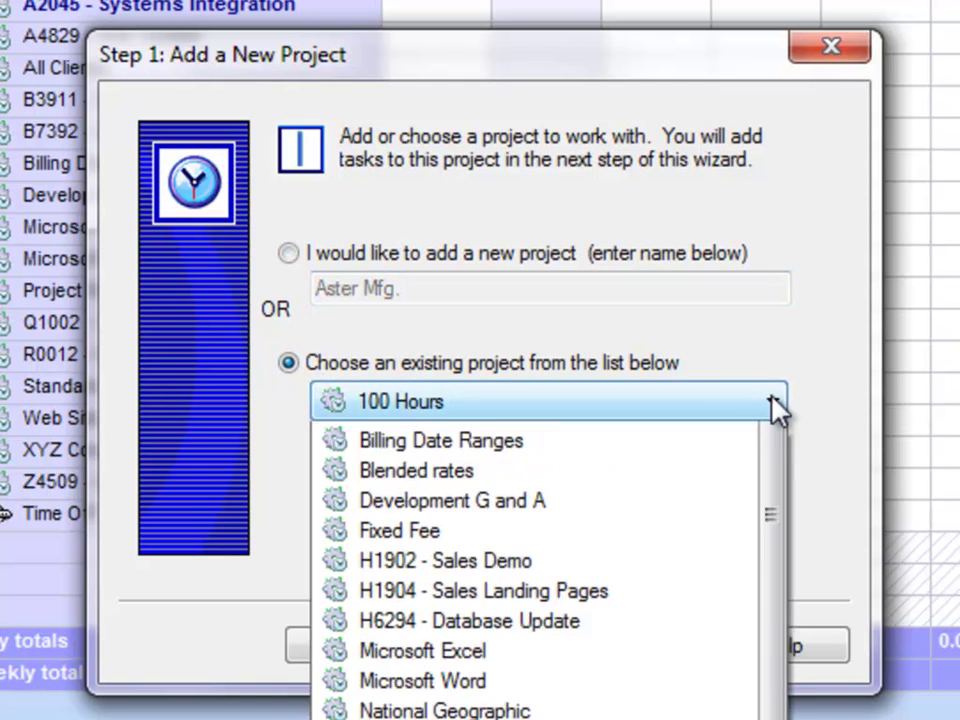
click(775, 403)
click(288, 254)
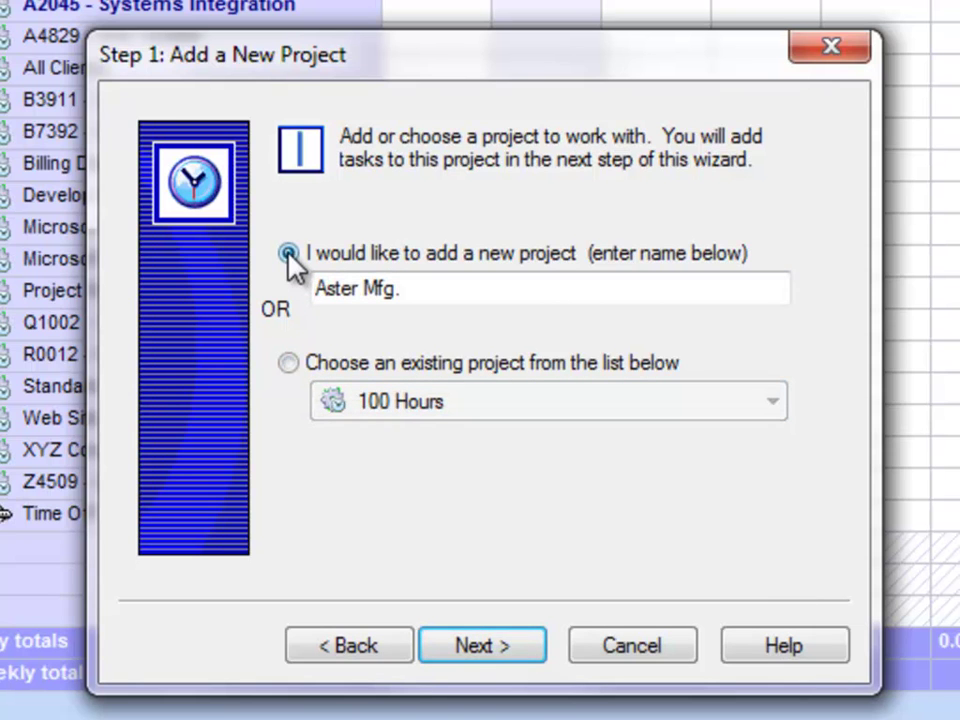
- Add the tasks Website layout, Page Design and Development to the new project, each on its own line
click(465, 647)
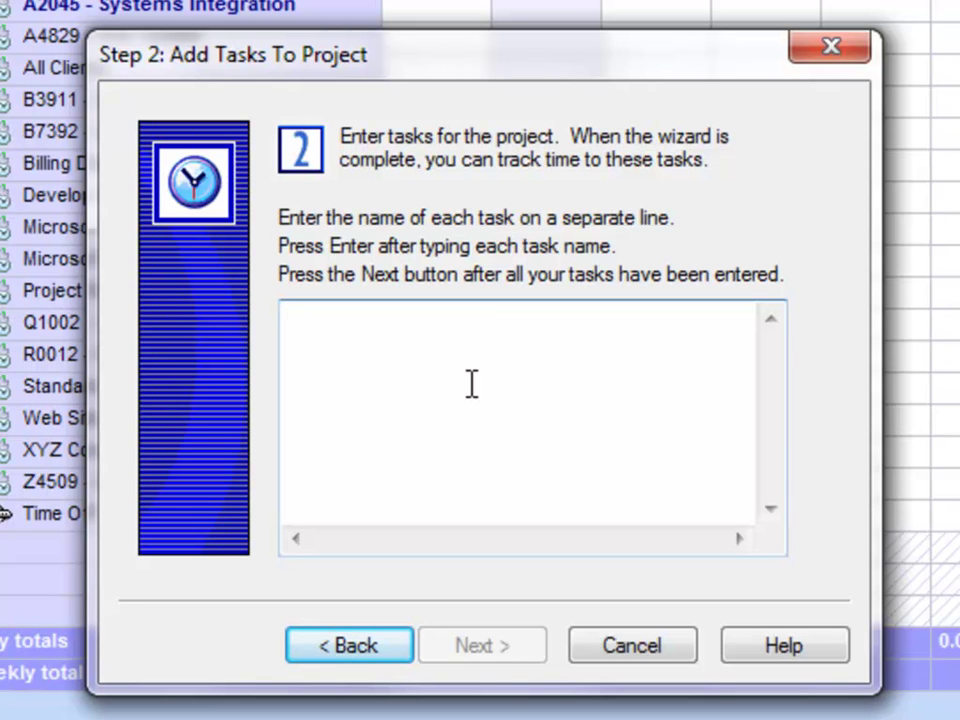
text(Website layout Page Design Development)
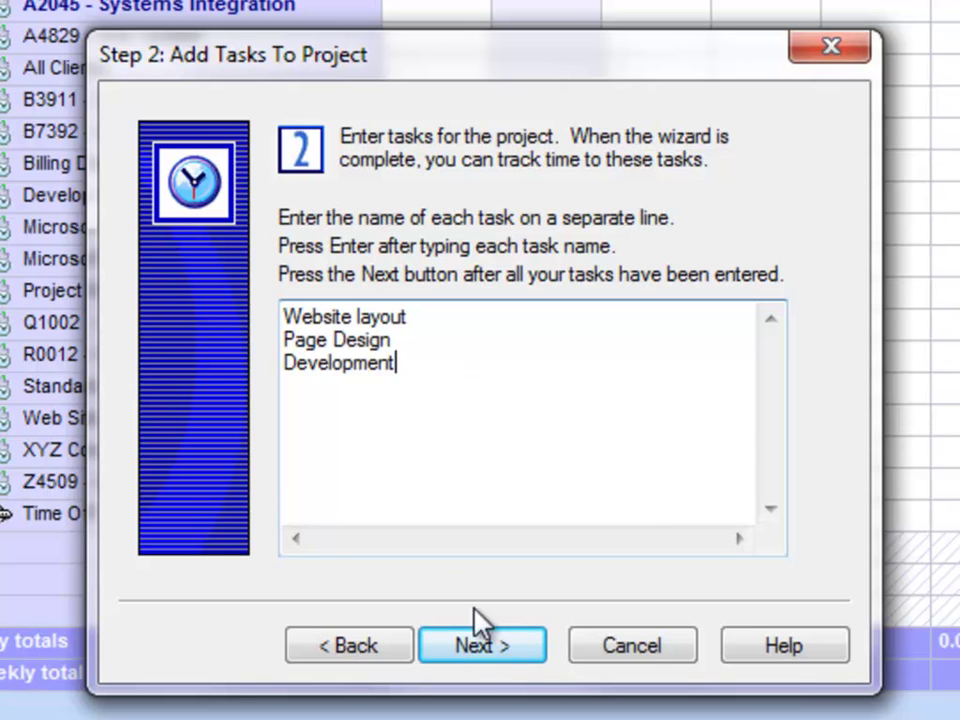
click(497, 647)
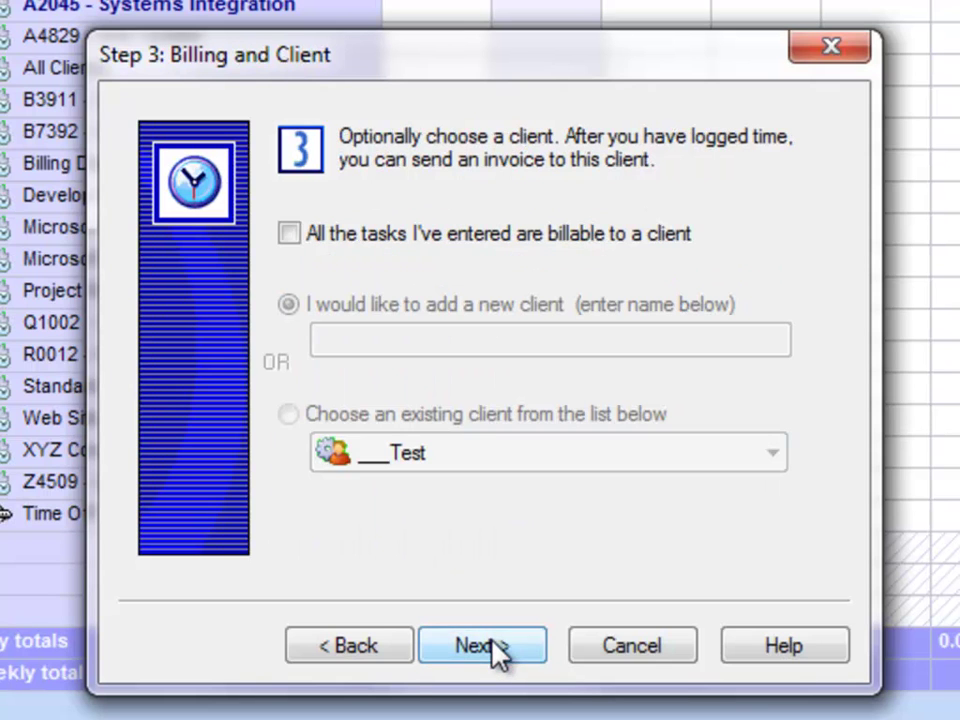
- Make all the entered tasks billable to a client and enter Aster Mfg. as the new client
click(289, 234)
click(341, 341)
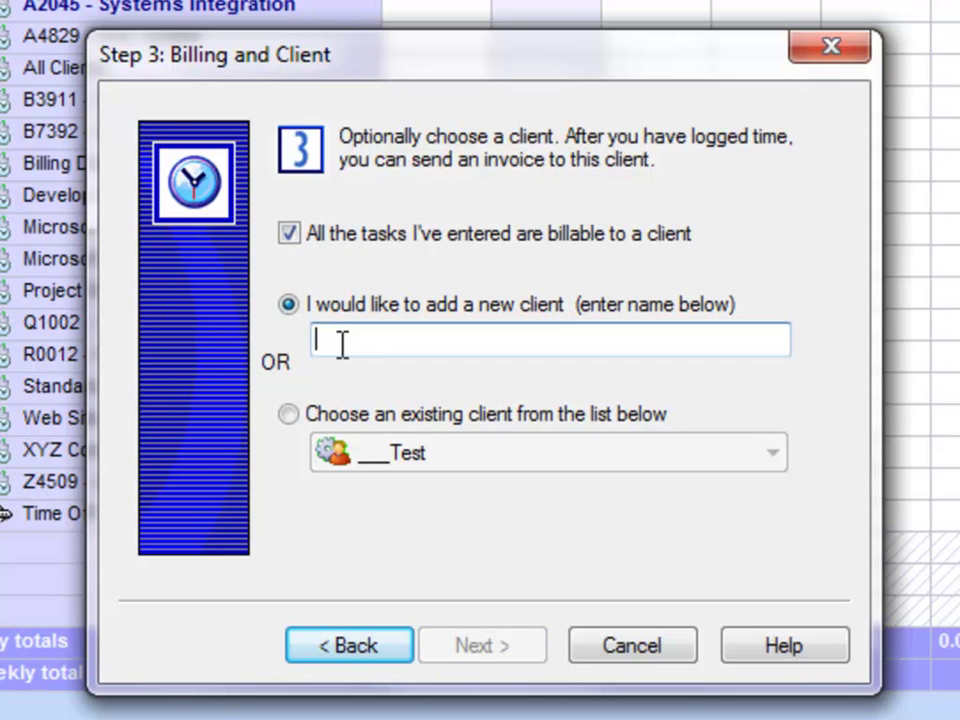
text(Aster Mfg.)
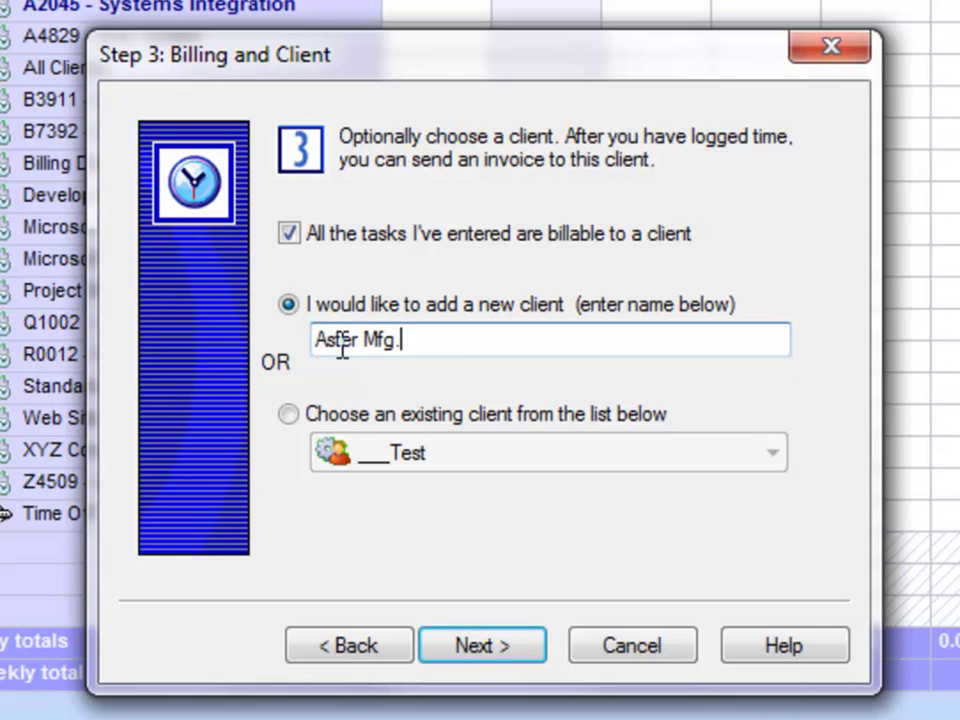
- Look at the existing clients the wizard offers and return to the option for adding a new client
click(289, 416)
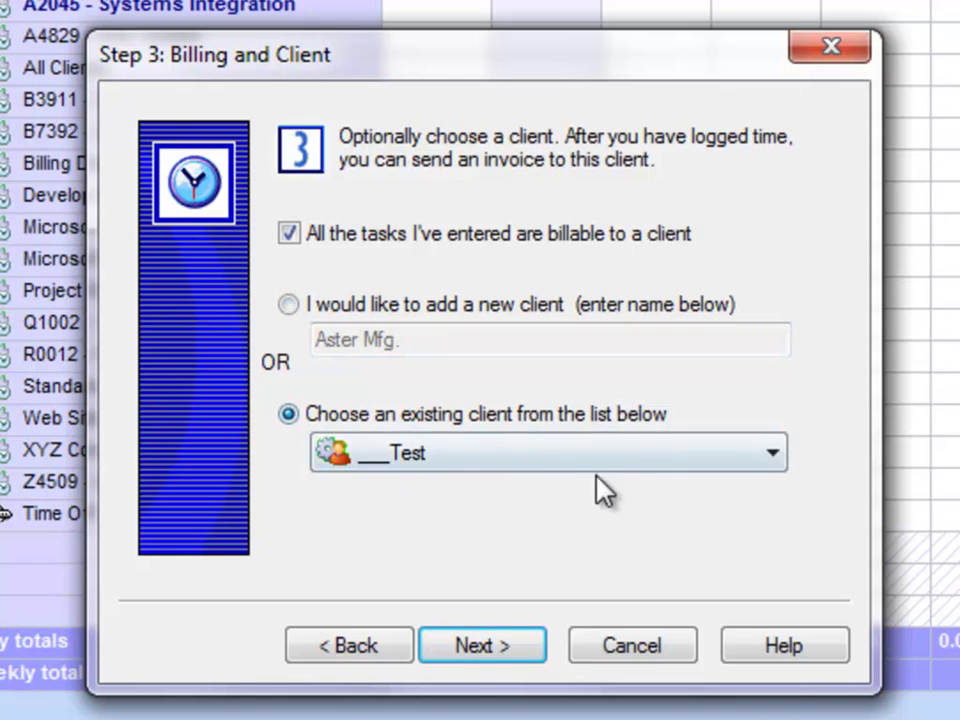
click(772, 455)
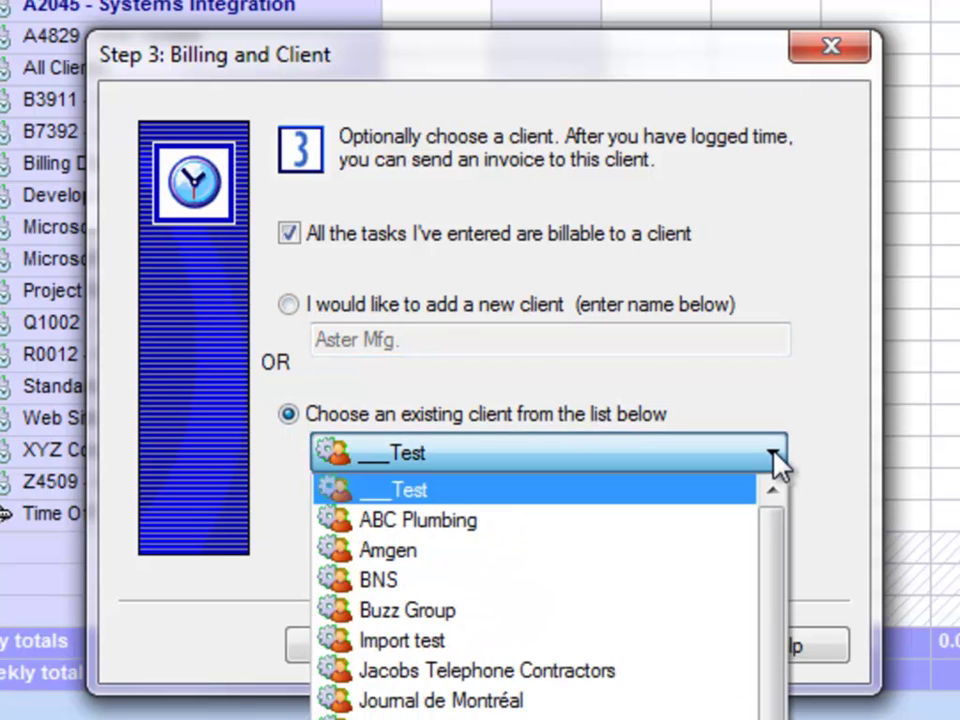
click(776, 461)
click(289, 305)
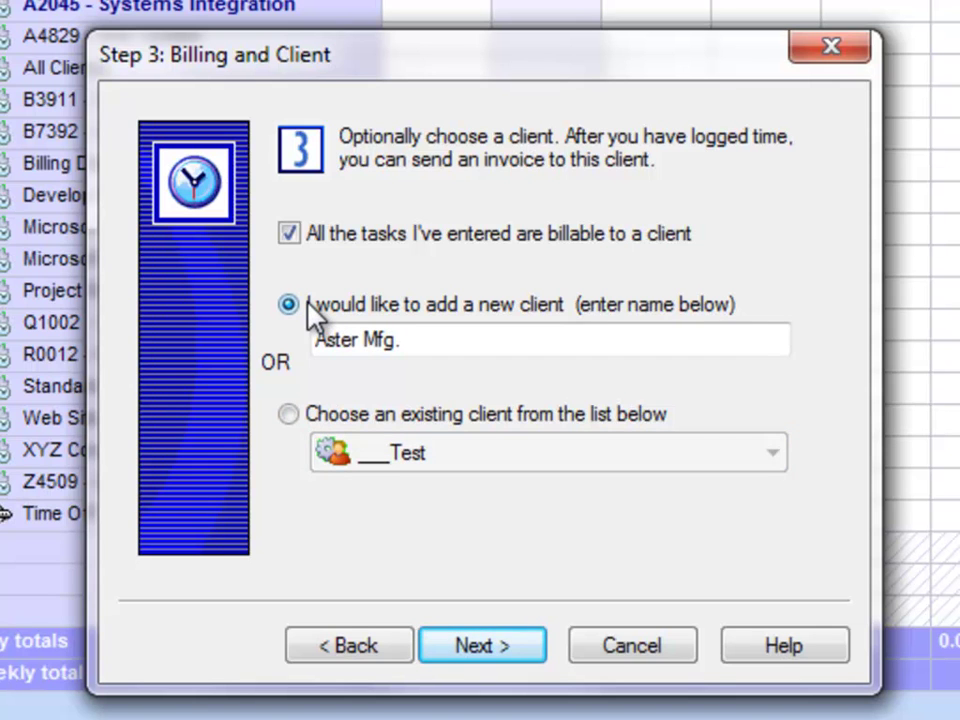
- Finish the Project Wizard and expand Aster Mfg. in the timesheet to reach the Development cell for 12/17/2012
click(512, 647)
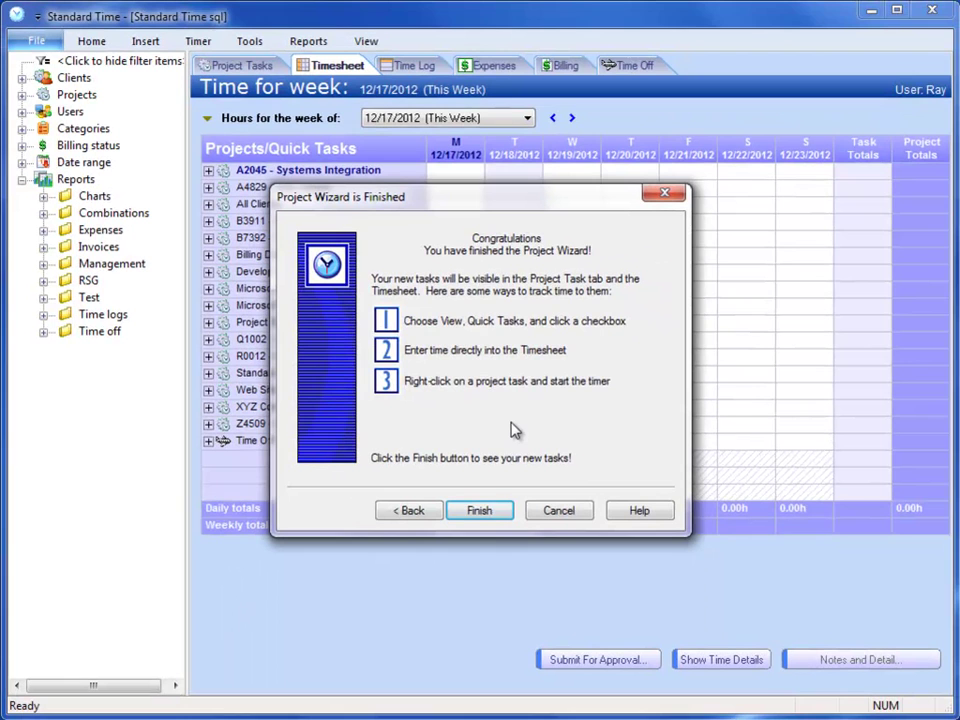
click(479, 510)
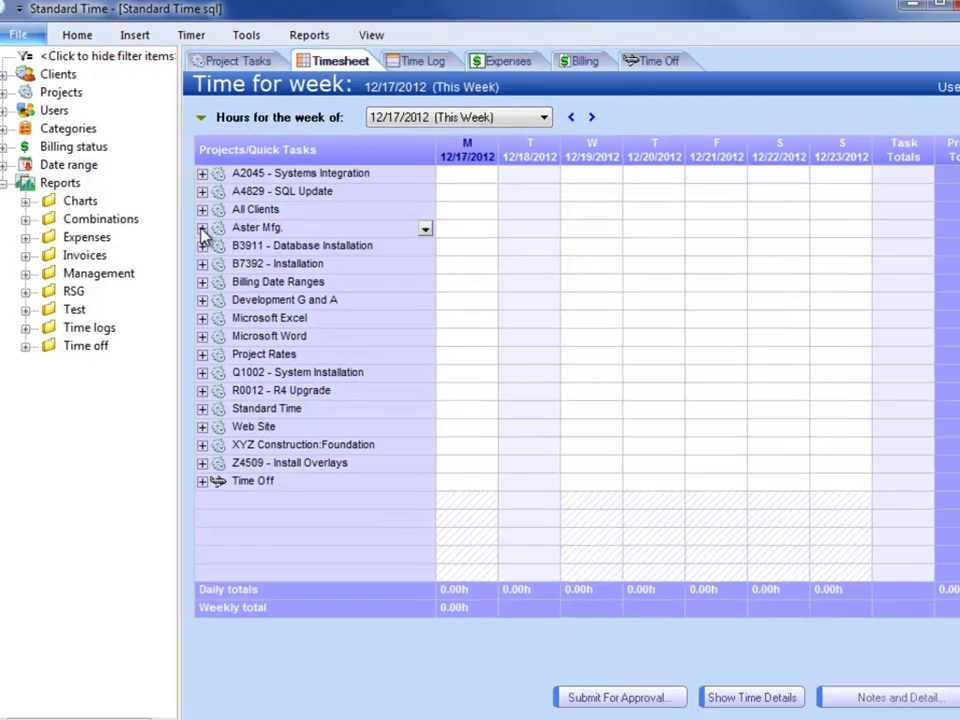
click(208, 221)
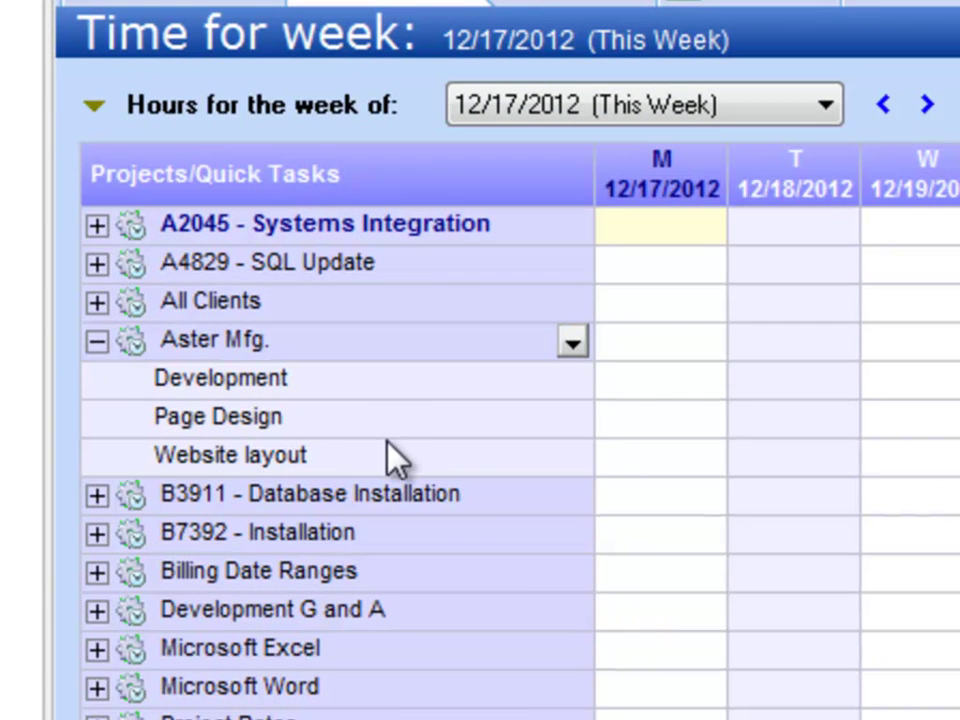
click(655, 381)
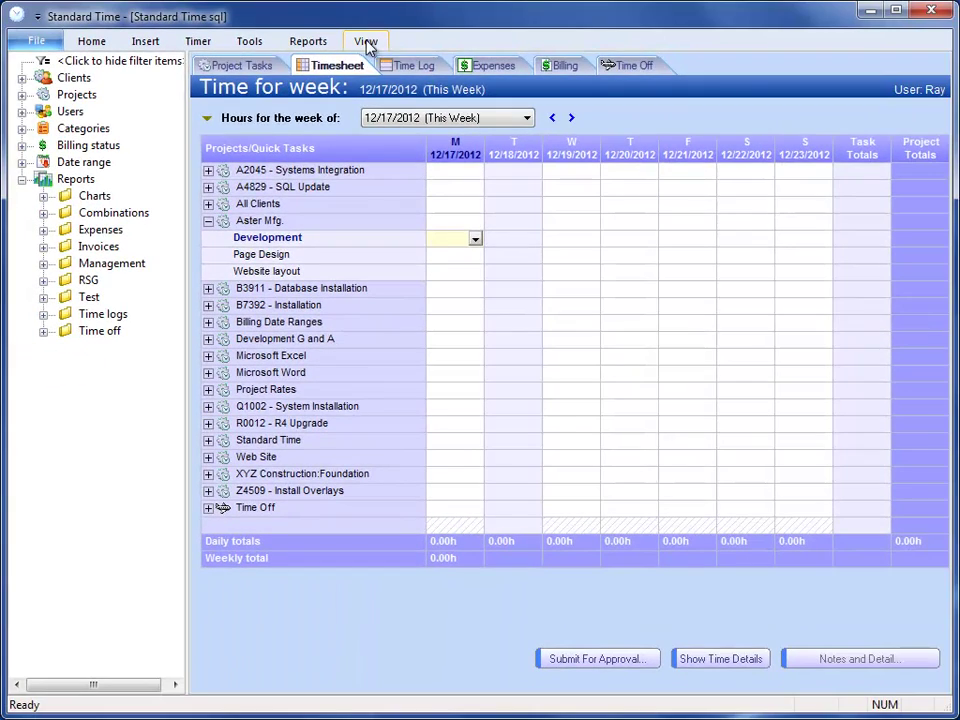
- View the Aster Mfg. tasks in the Quick Tasks window and close it
click(366, 42)
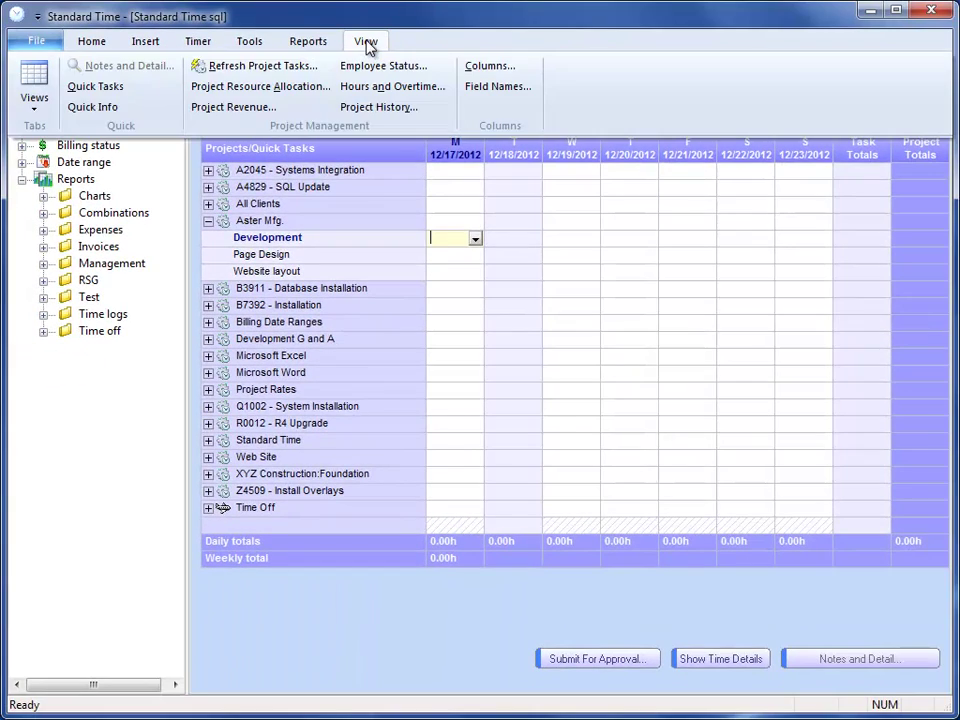
click(116, 89)
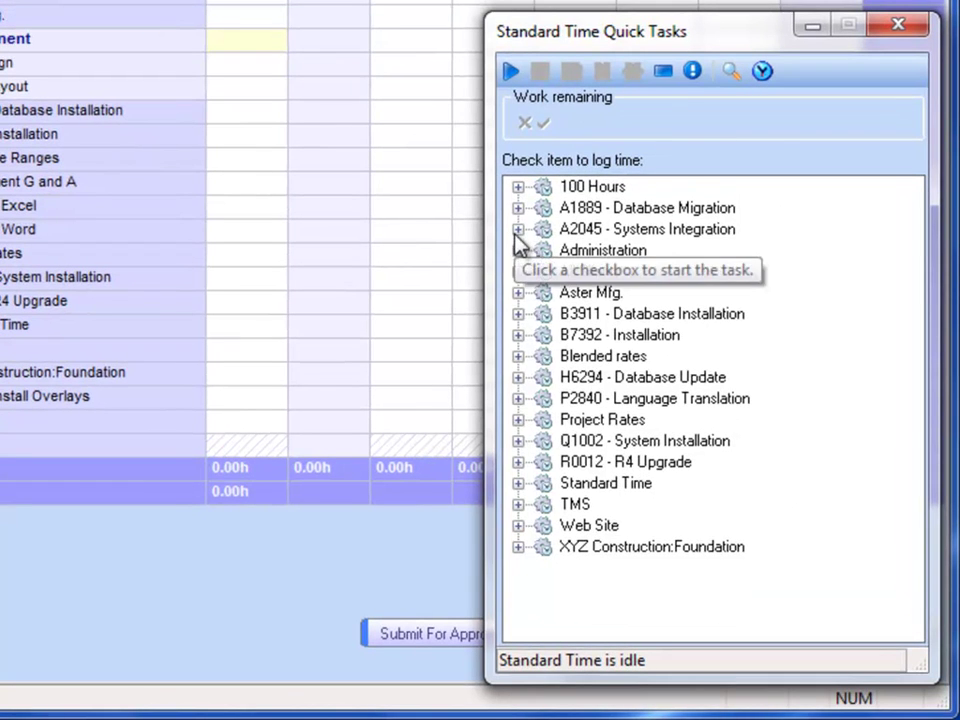
click(518, 293)
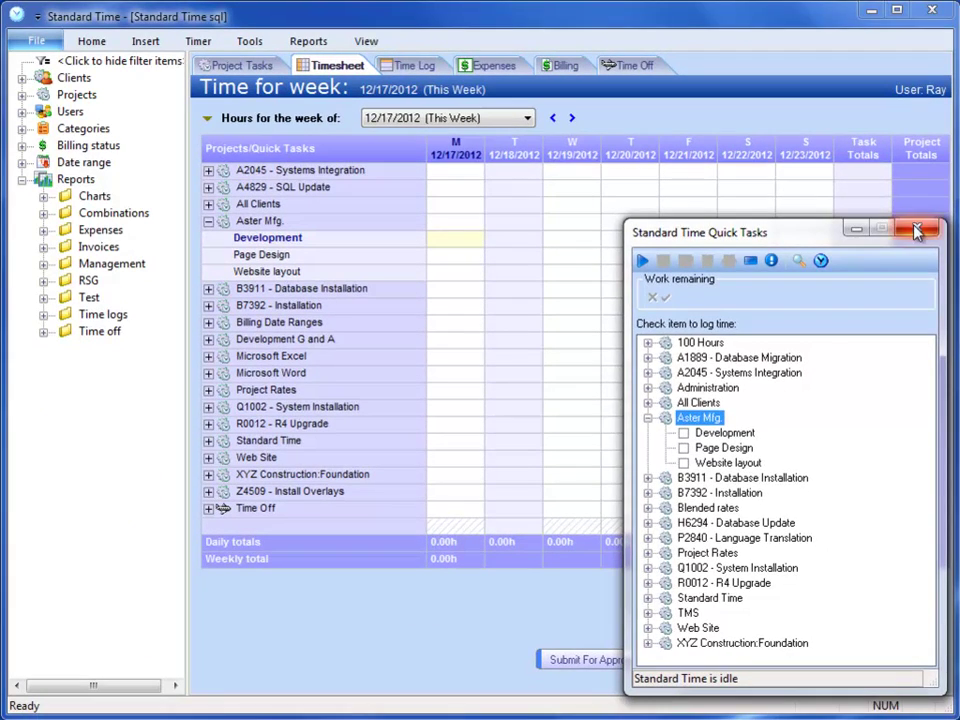
click(916, 232)
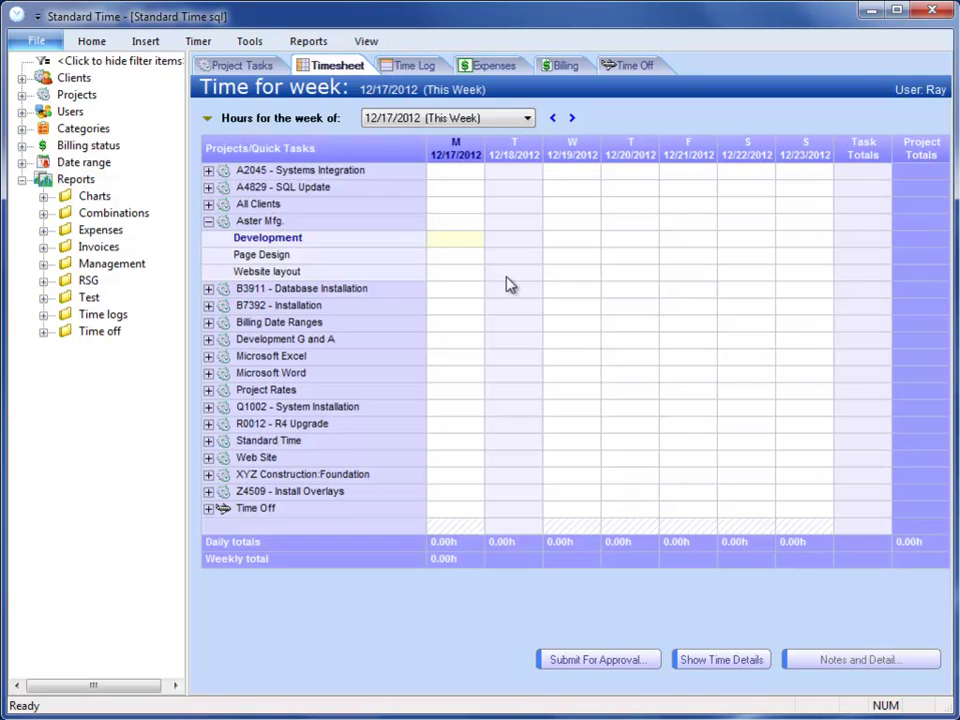
- Filter the project tasks view to the Aster Mfg. project and collapse the project filter tree
click(243, 66)
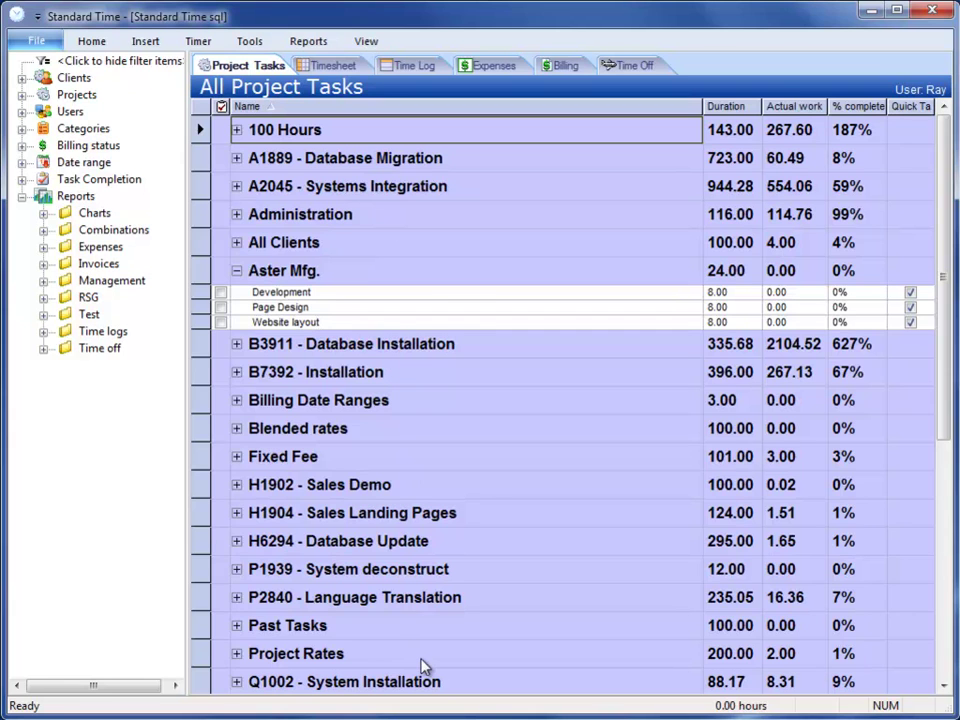
click(21, 95)
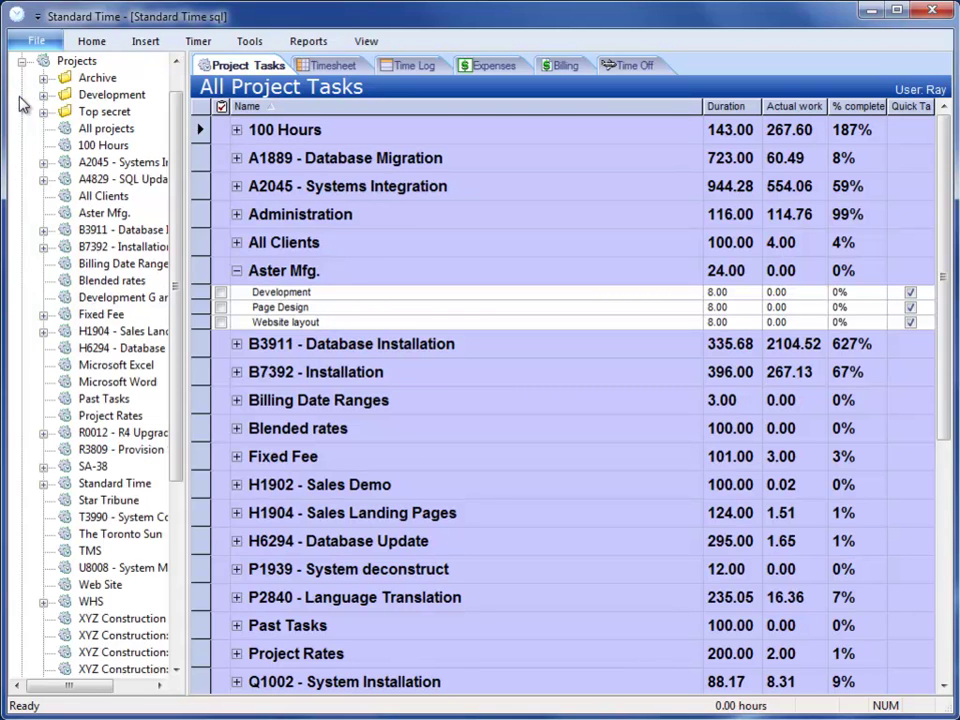
click(64, 214)
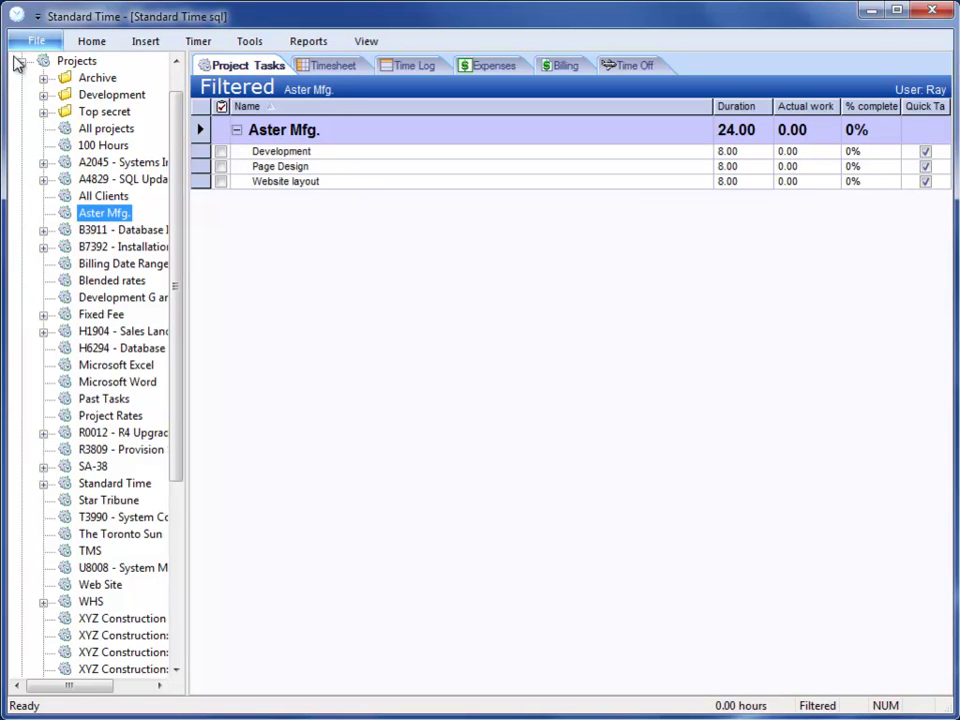
click(21, 61)
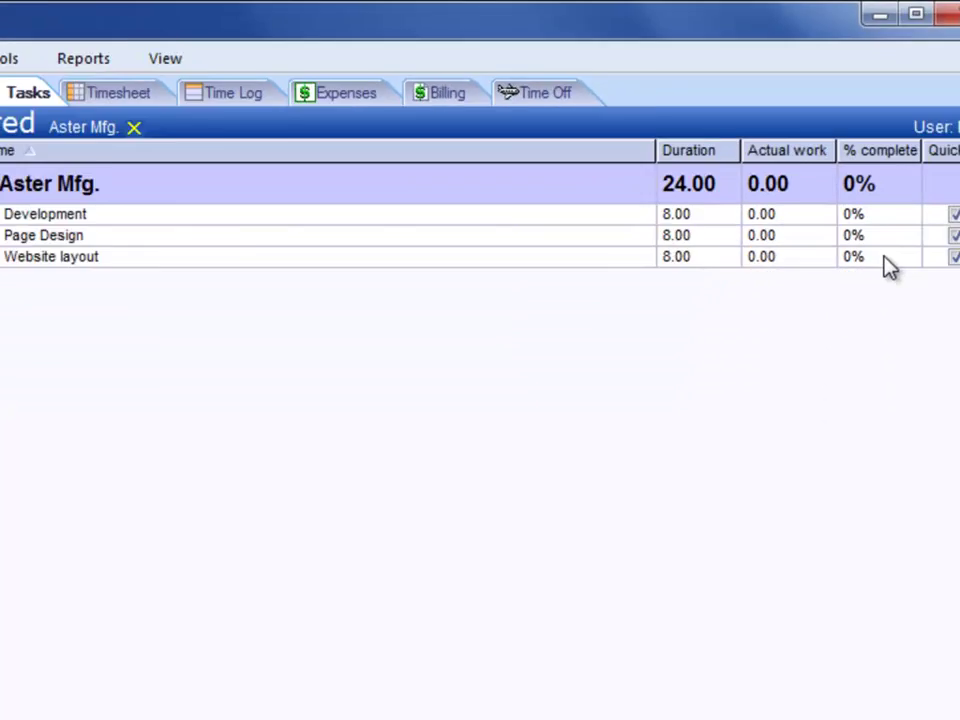
- Open the column settings for project tasks and examine the available client and cost columns
click(373, 47)
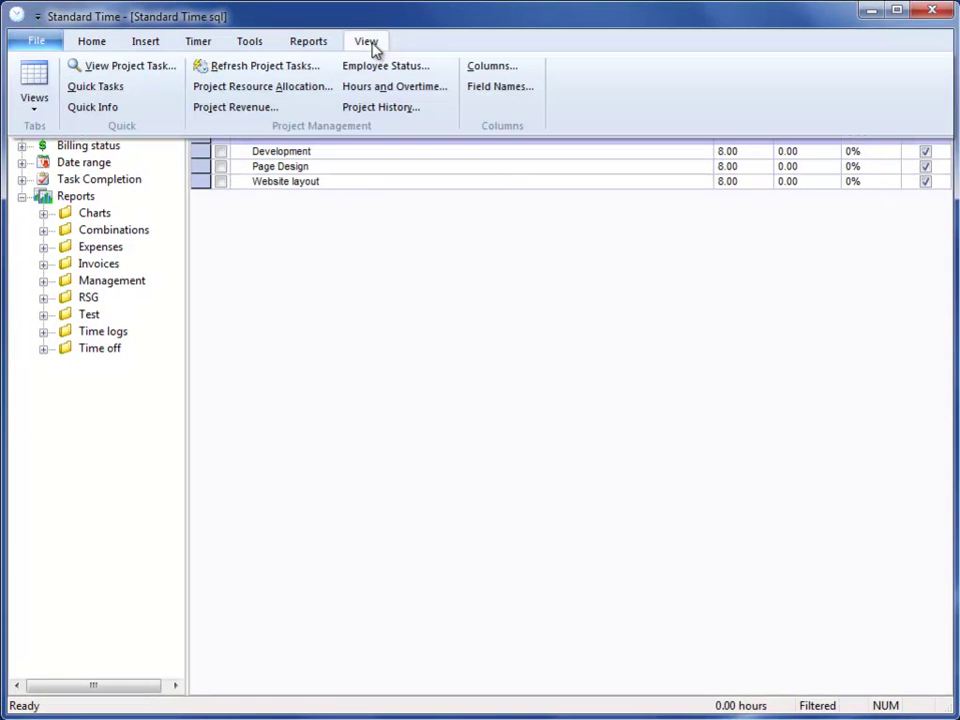
click(493, 66)
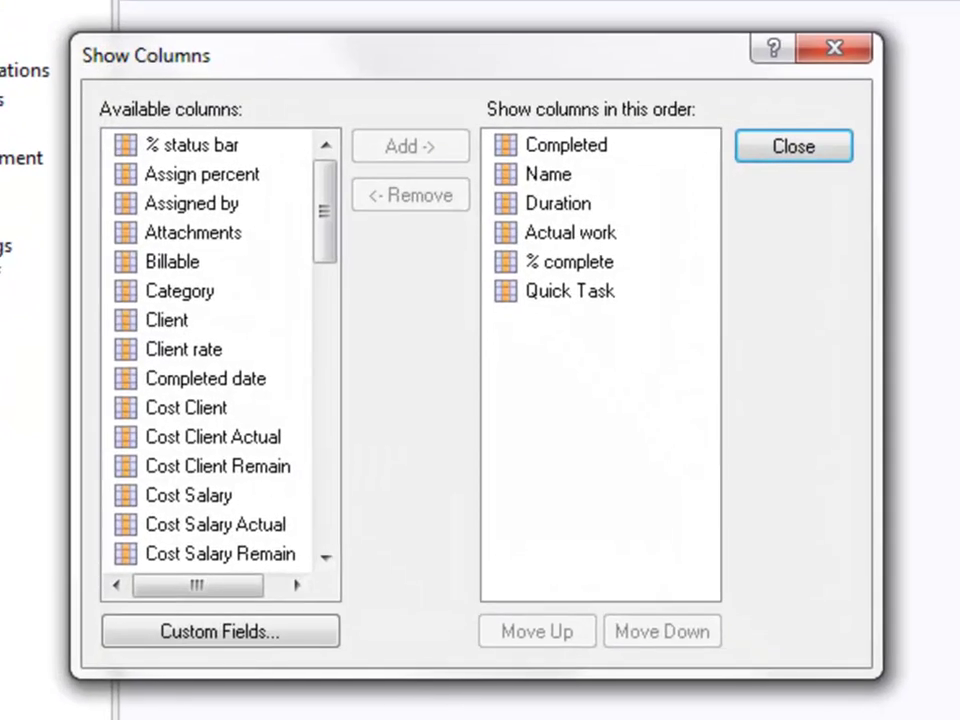
drag(323, 225, 321, 197)
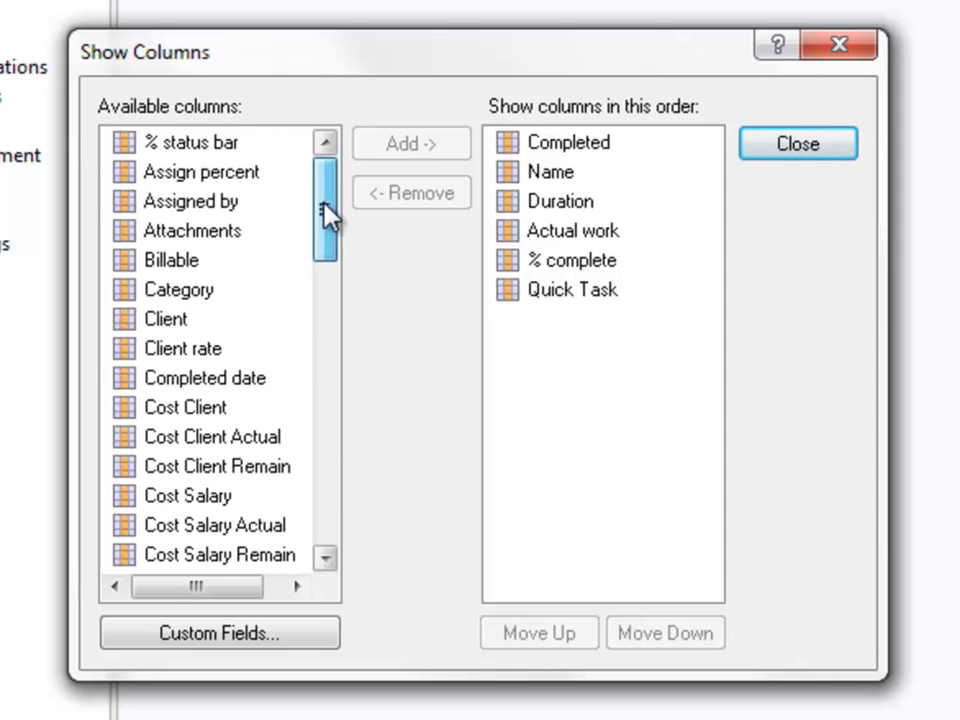
click(177, 321)
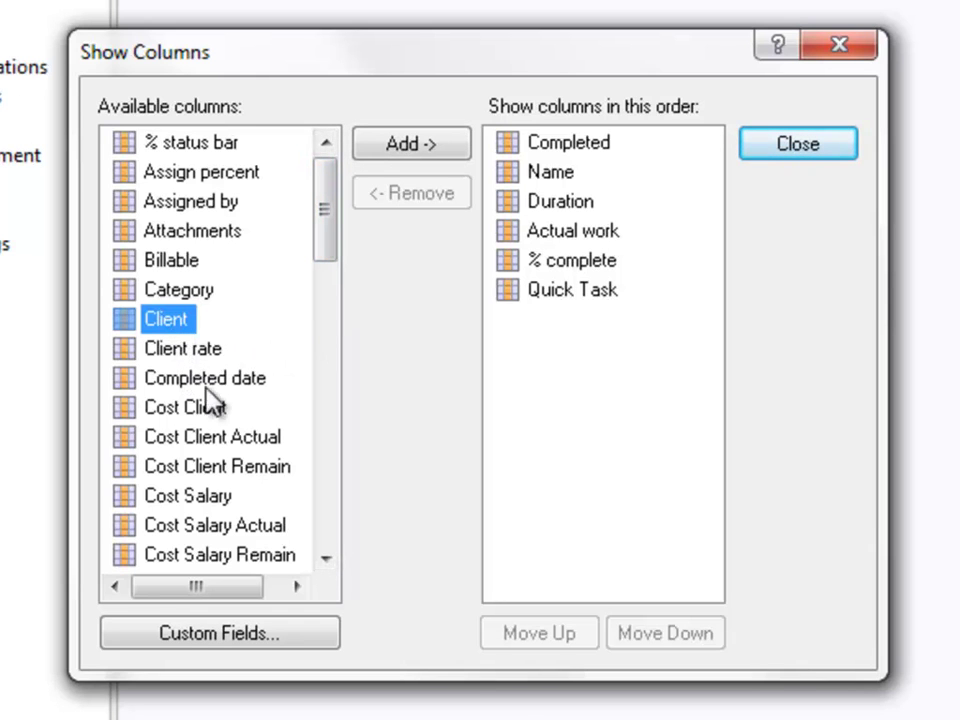
click(190, 352)
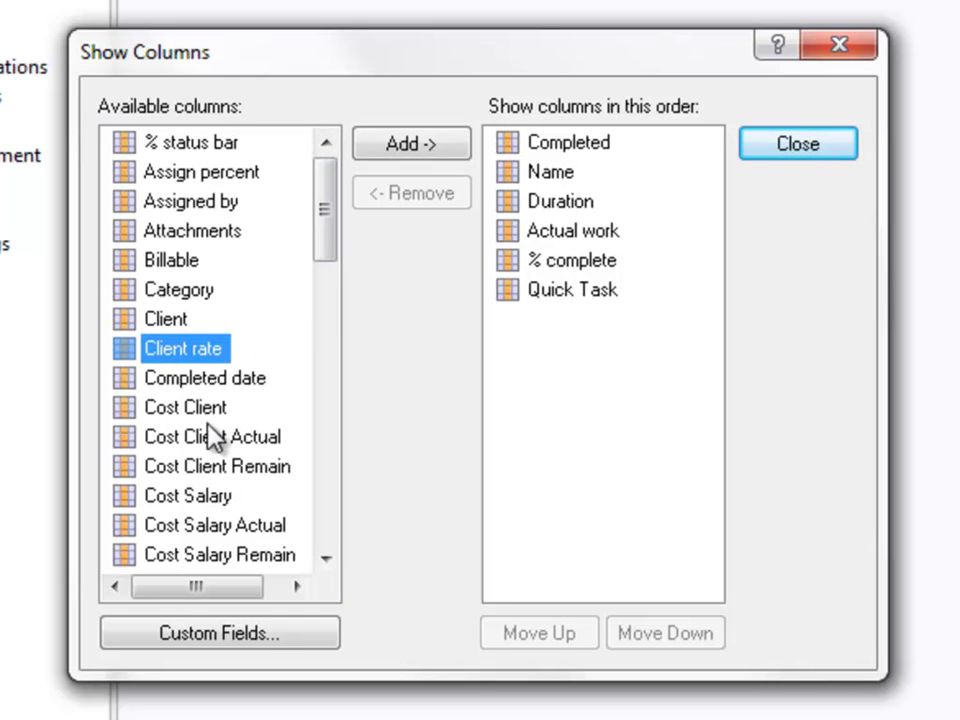
click(207, 412)
scroll(215, 355, down, 2)
click(208, 355)
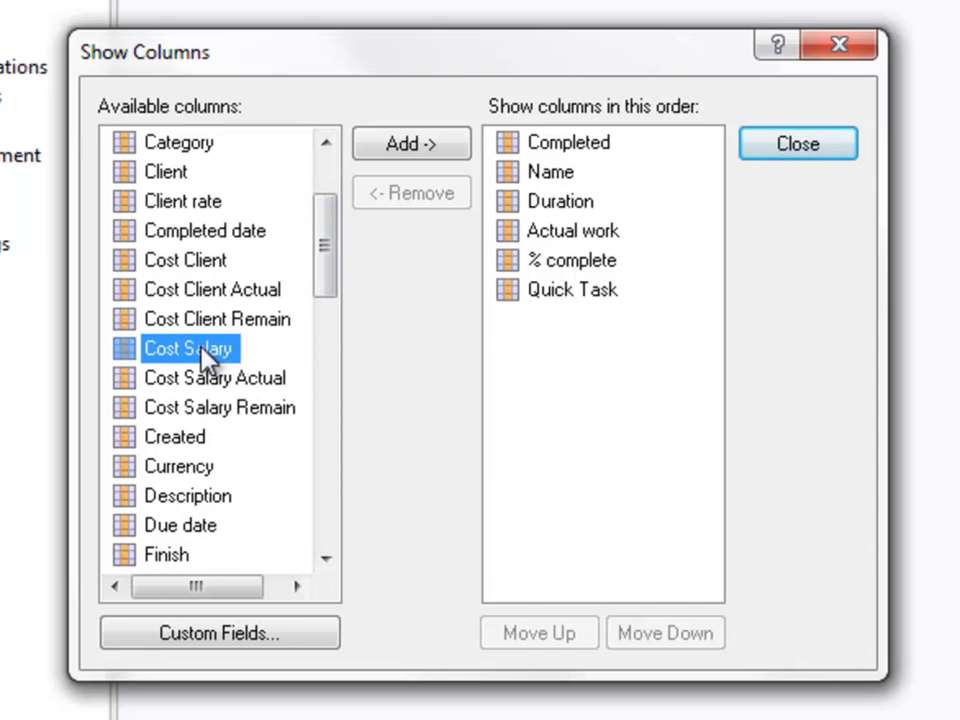
- Examine the remaining available columns, such as Due date, Start date and Task % error, and close the column settings
drag(316, 272, 326, 328)
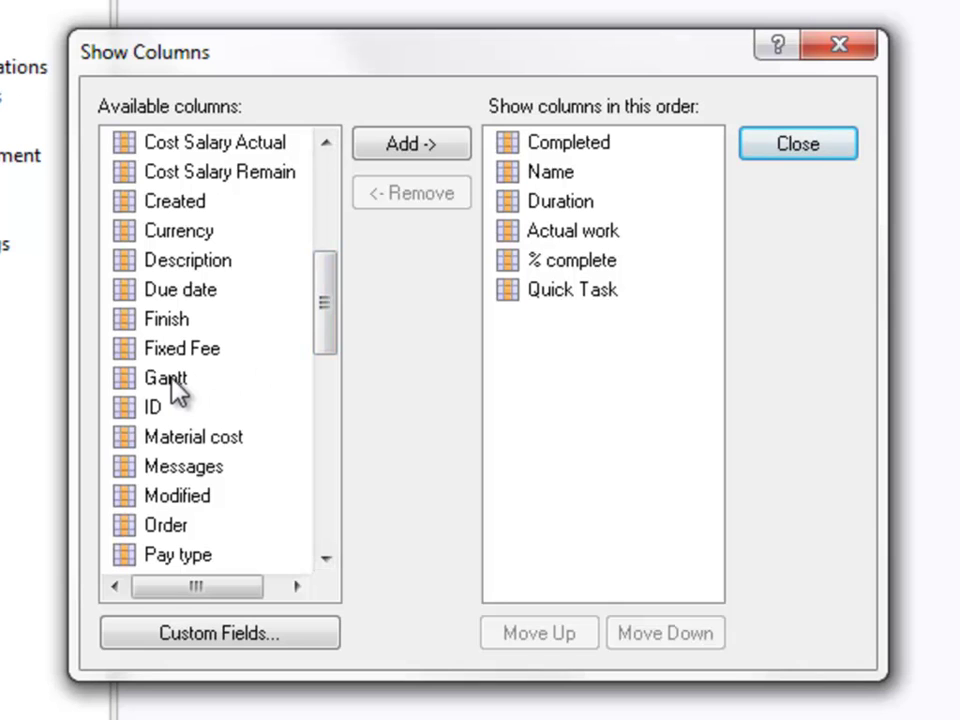
click(190, 290)
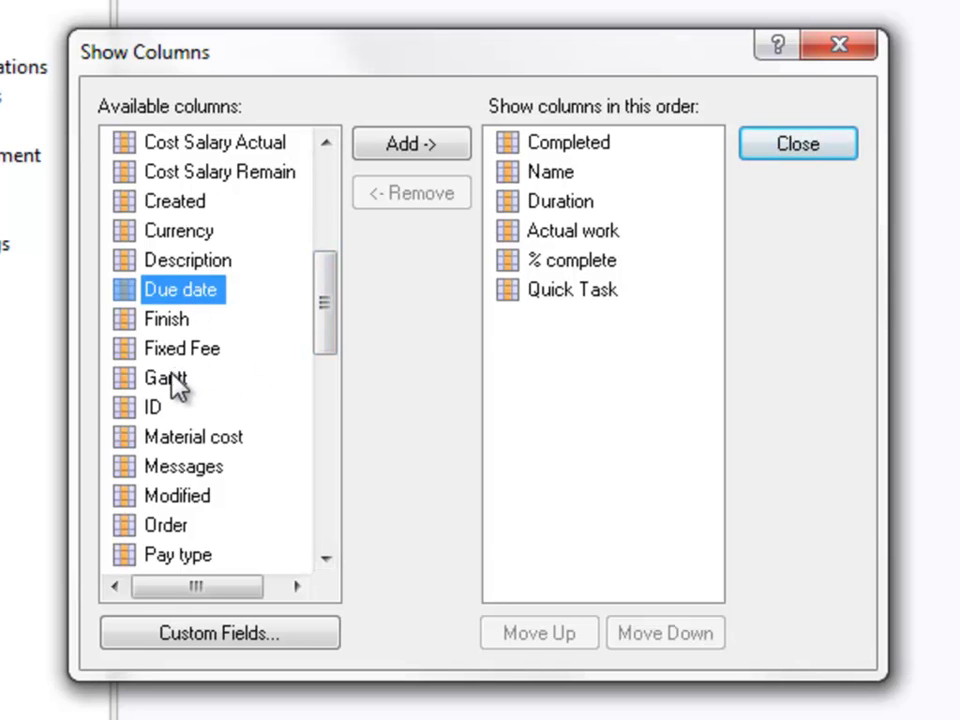
click(238, 378)
drag(321, 326, 332, 471)
click(205, 350)
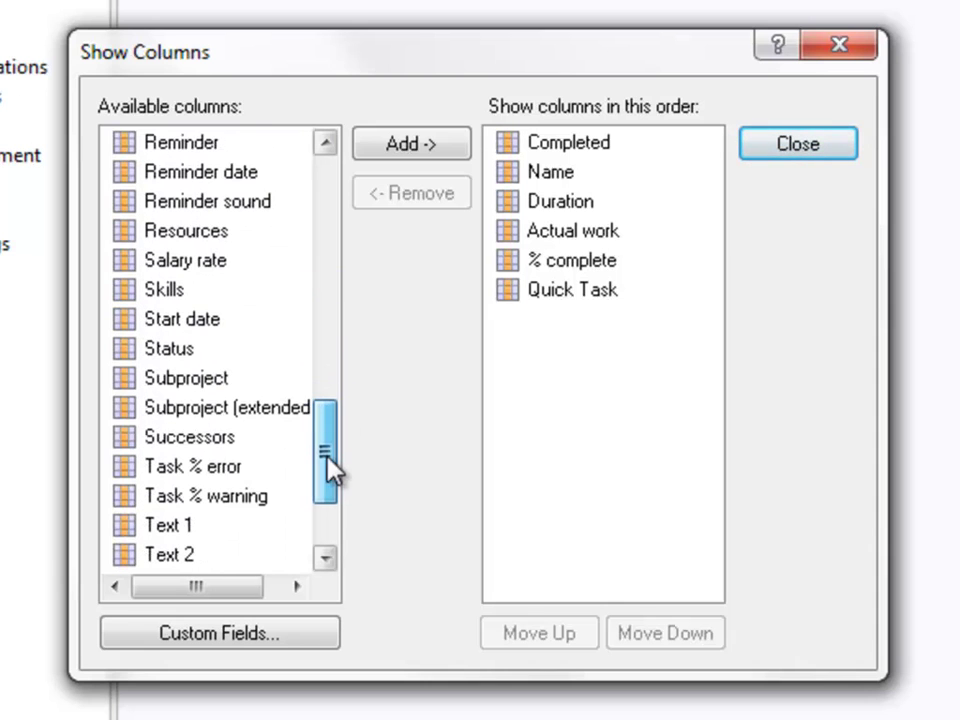
click(193, 318)
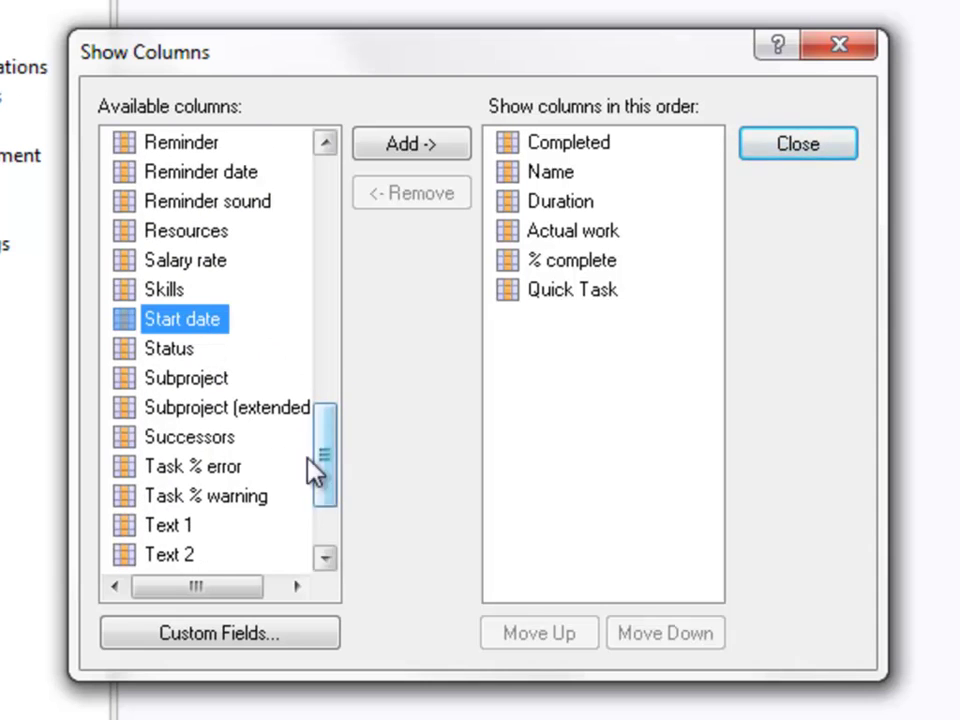
click(215, 466)
drag(325, 479, 325, 500)
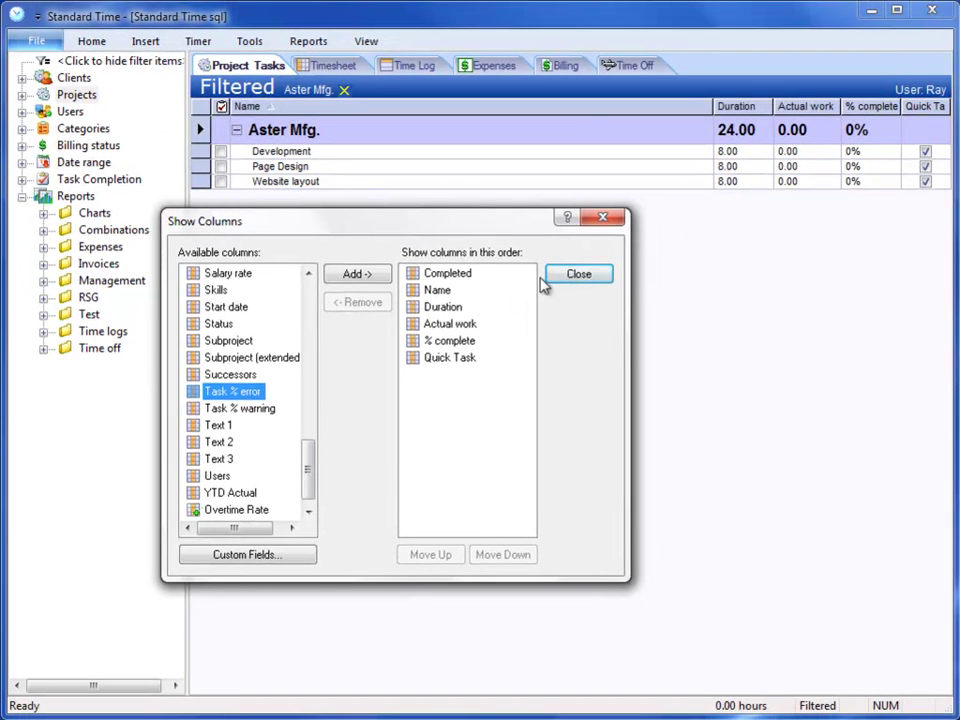
click(566, 275)
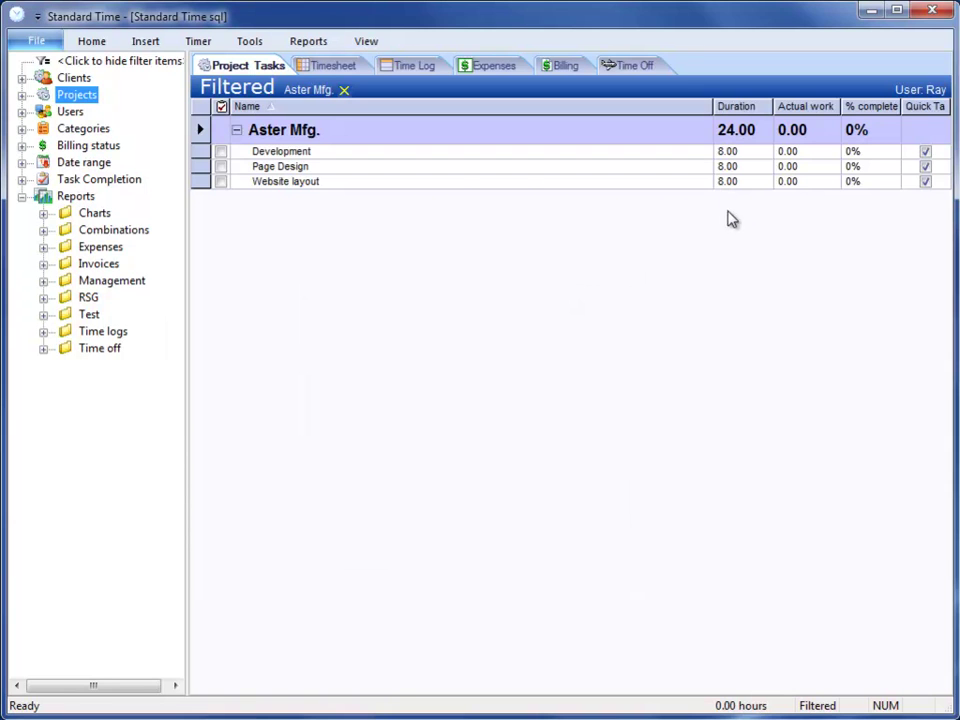
- Return to the timesheet and locate the Project Wizard command
click(334, 65)
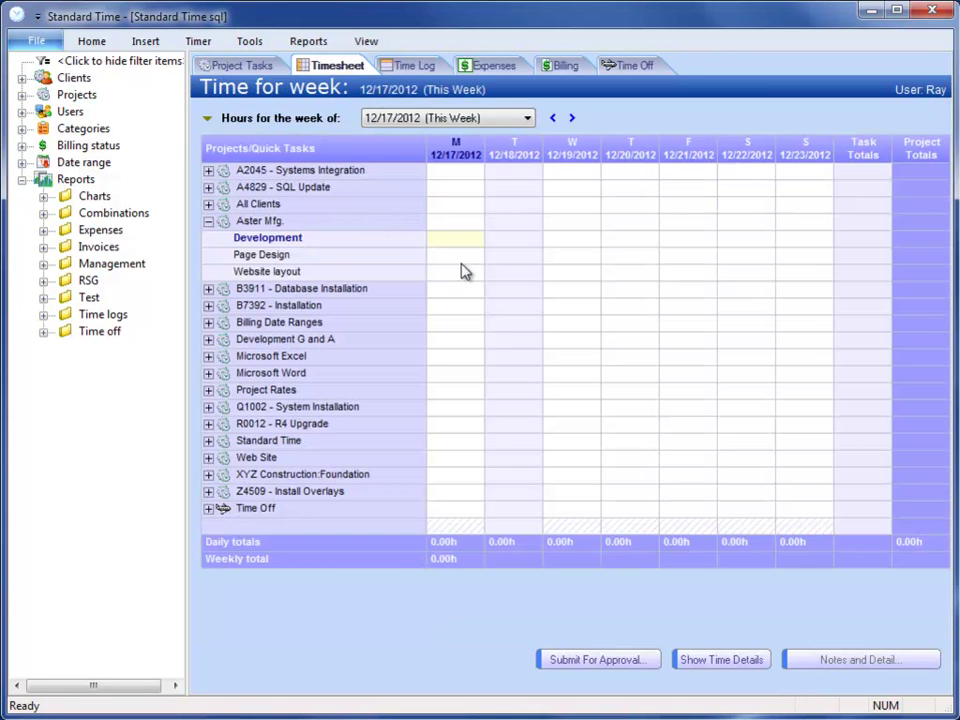
click(36, 41)
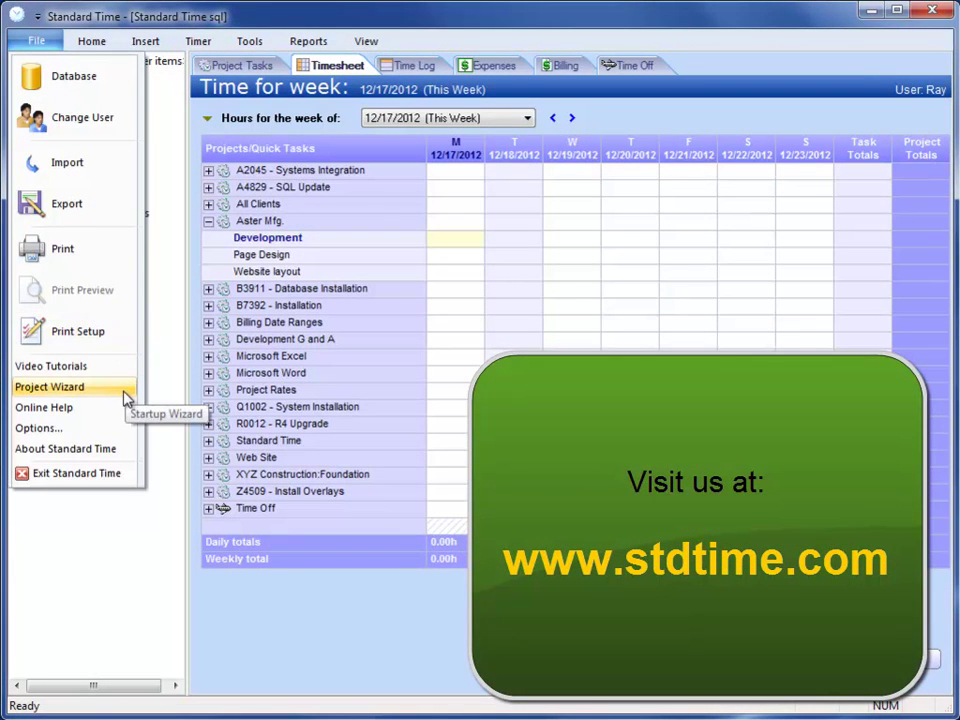